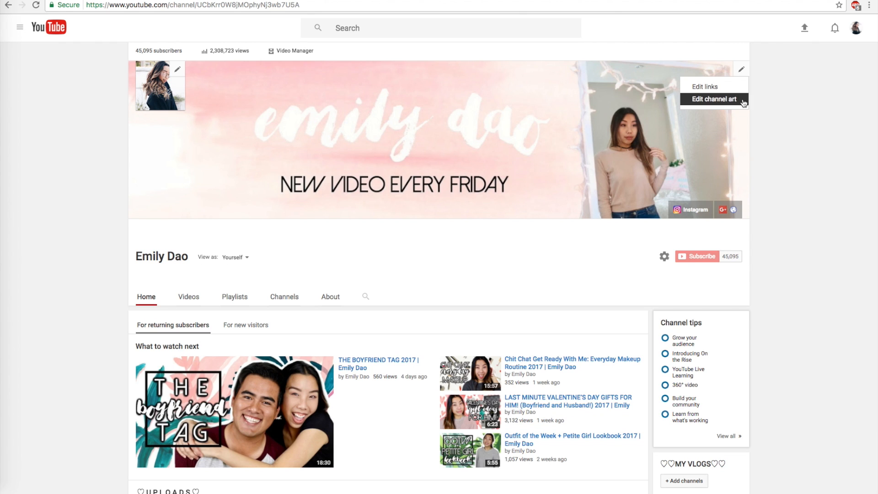
# Open the help article on creating channel art from the channel art upload dialog and expand its image size and file guidelines.
pyautogui.click(714, 99)
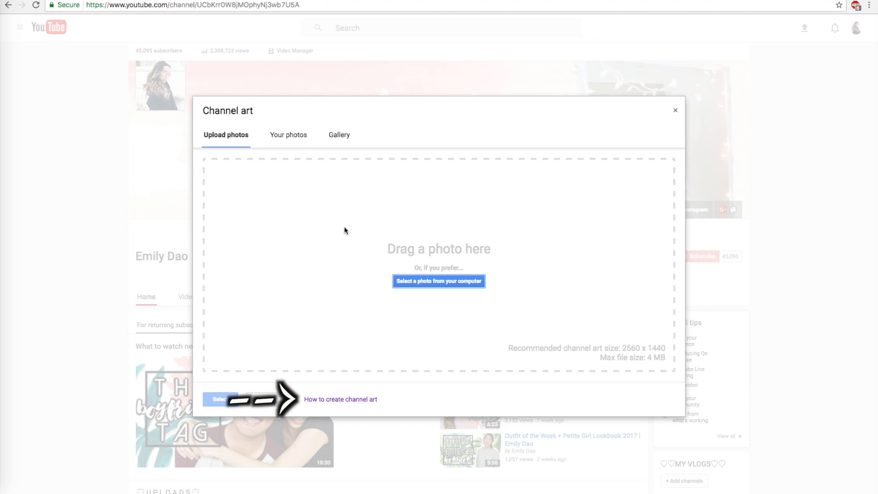
pyautogui.click(346, 401)
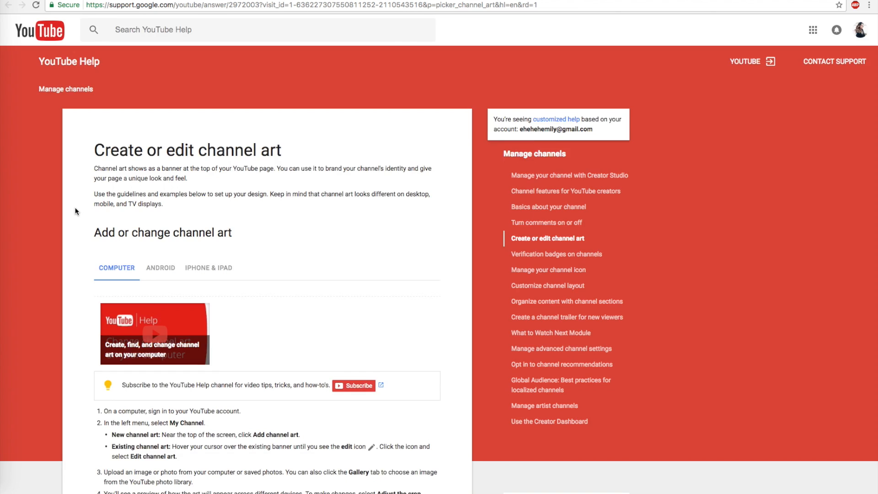
pyautogui.scroll(-7, 75, 211)
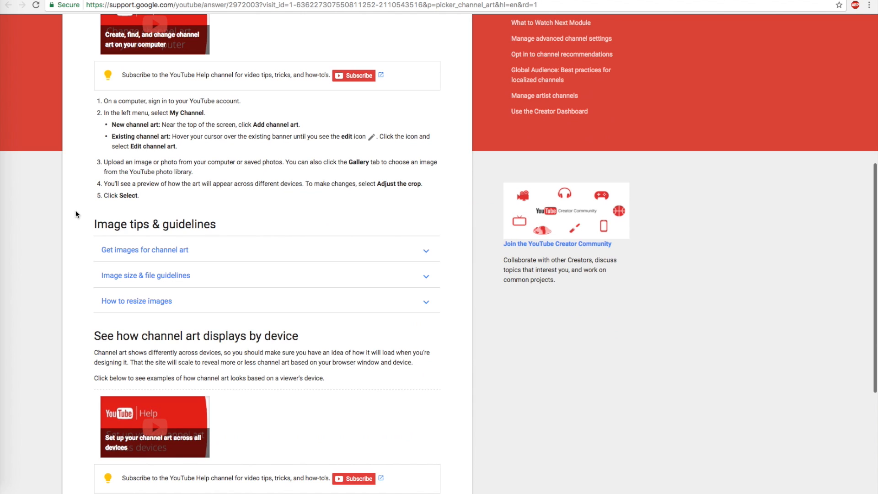
pyautogui.moveTo(89, 229); pyautogui.dragTo(224, 227)
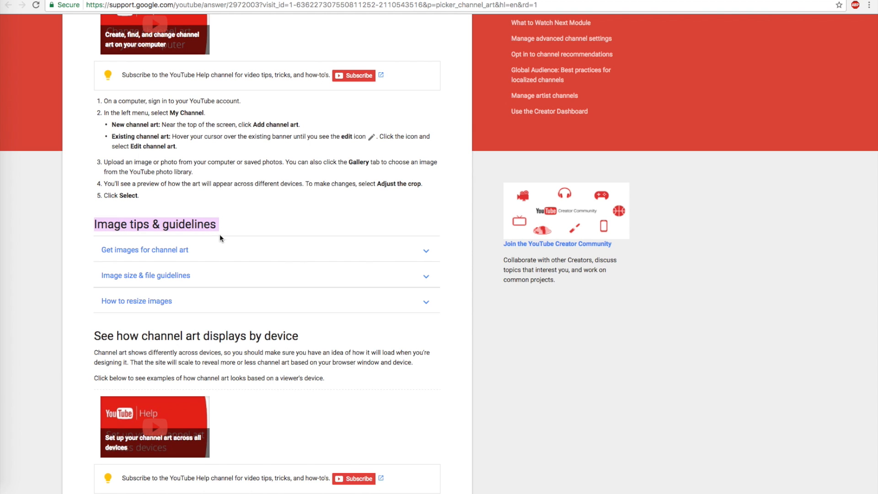
pyautogui.moveTo(100, 279); pyautogui.dragTo(202, 276)
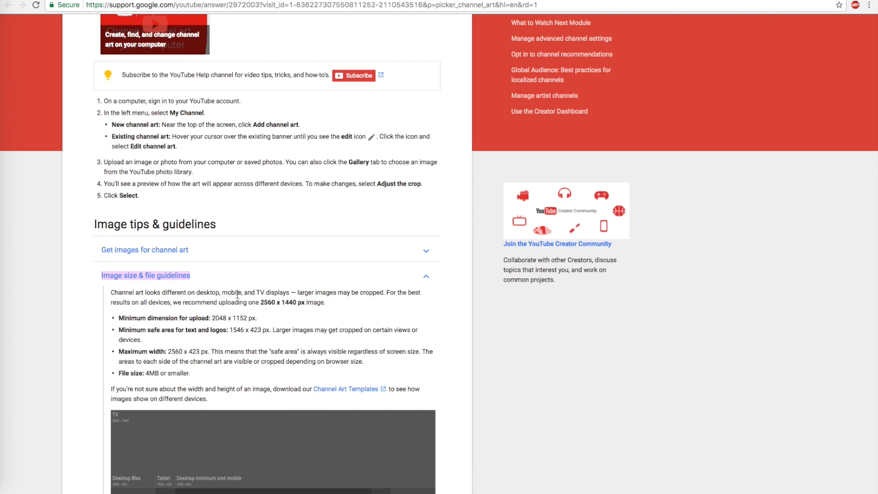
# Download the Channel Art Templates archive from the guidelines, extract it and open the resulting Channel Art Templates folder.
pyautogui.scroll(-3, 289, 321)
pyautogui.moveTo(312, 326); pyautogui.dragTo(384, 325)
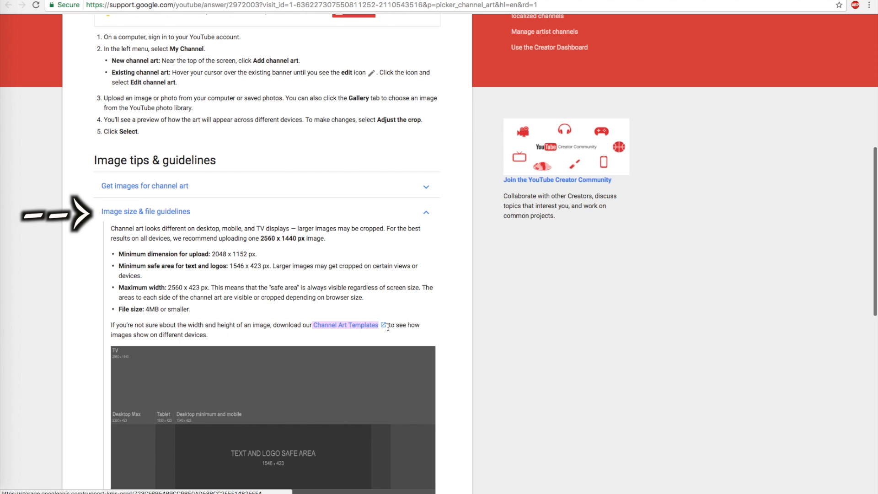
pyautogui.click(346, 326)
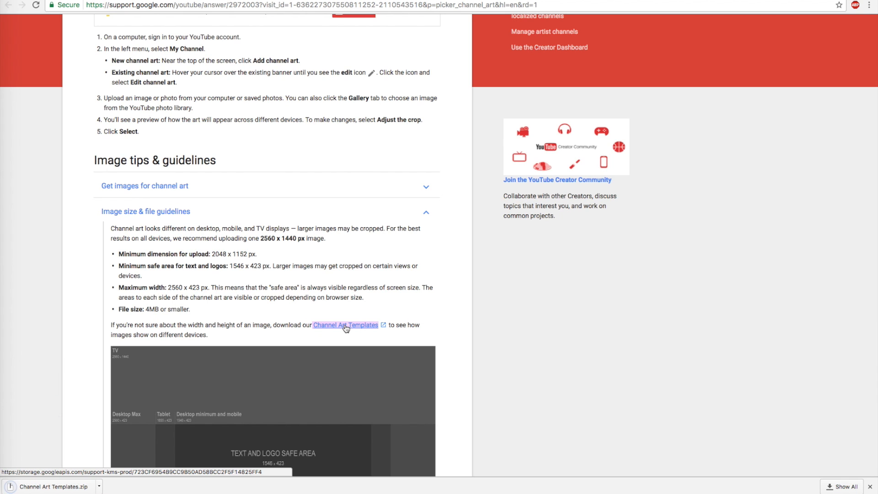
pyautogui.click(50, 486)
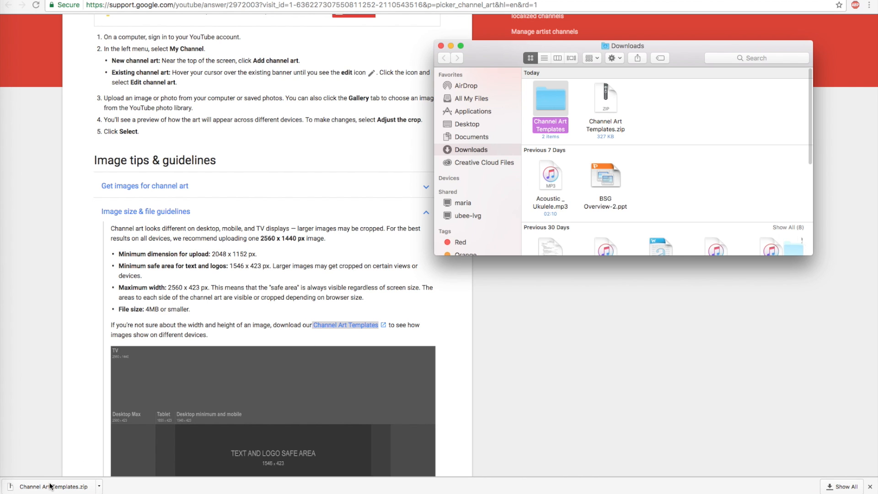
pyautogui.doubleClick(552, 108)
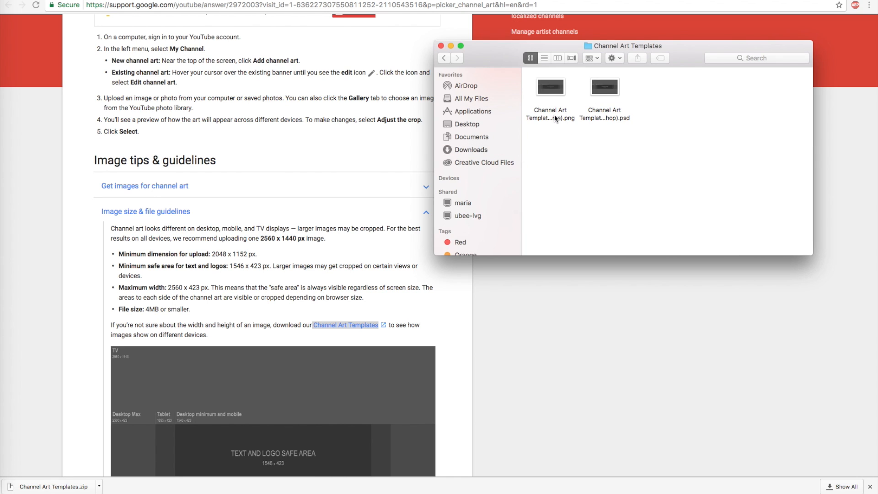
# Check the full file names of the PNG and PSD channel art templates and close the folder window.
pyautogui.click(554, 117)
pyautogui.click(553, 116)
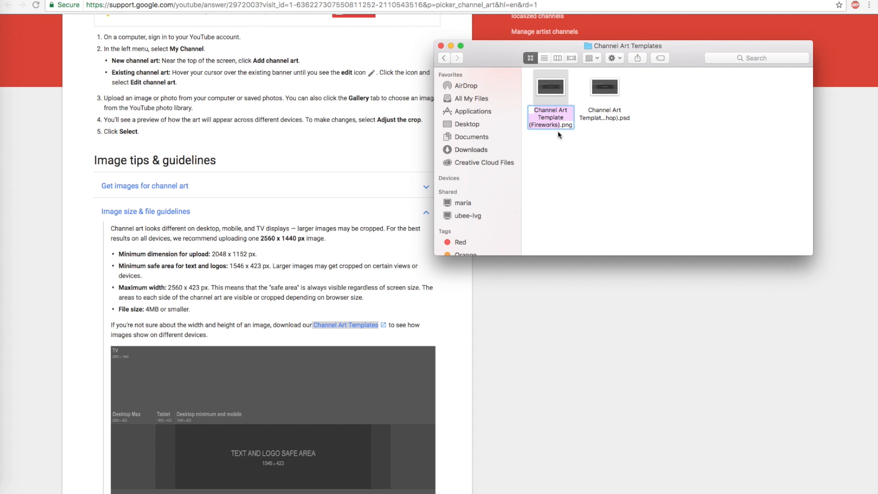
pyautogui.click(608, 114)
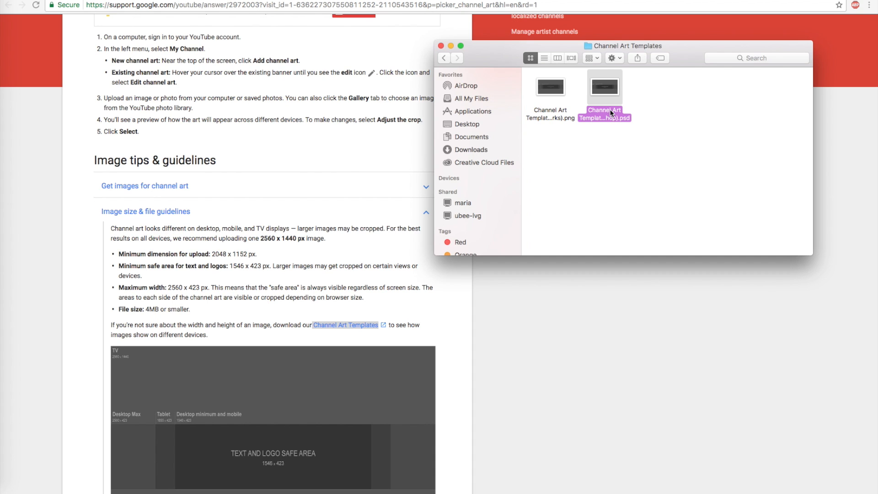
pyautogui.click(610, 113)
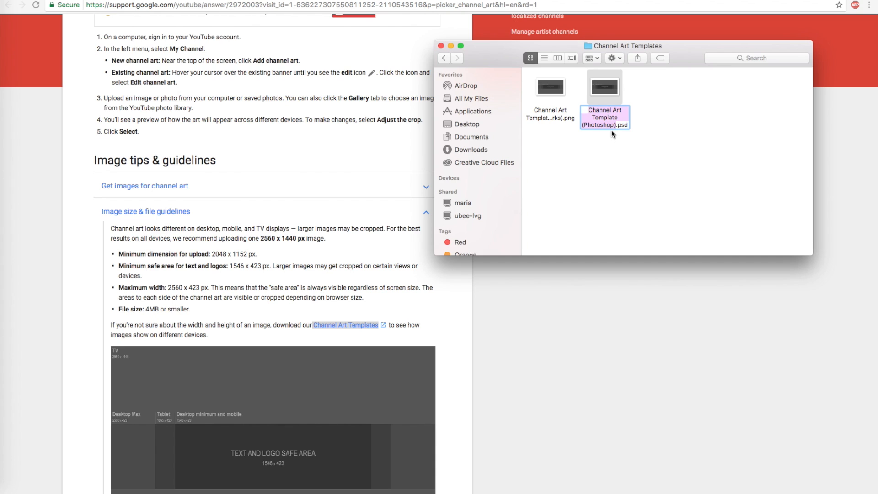
pyautogui.click(553, 115)
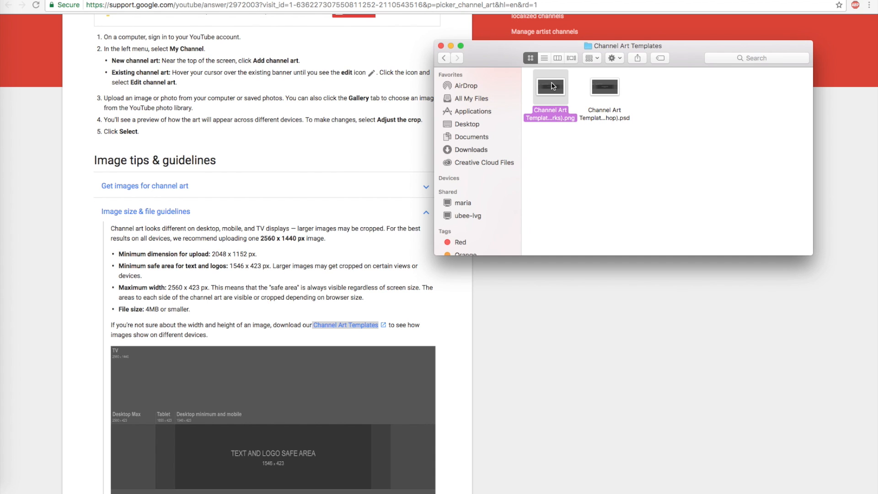
pyautogui.click(439, 47)
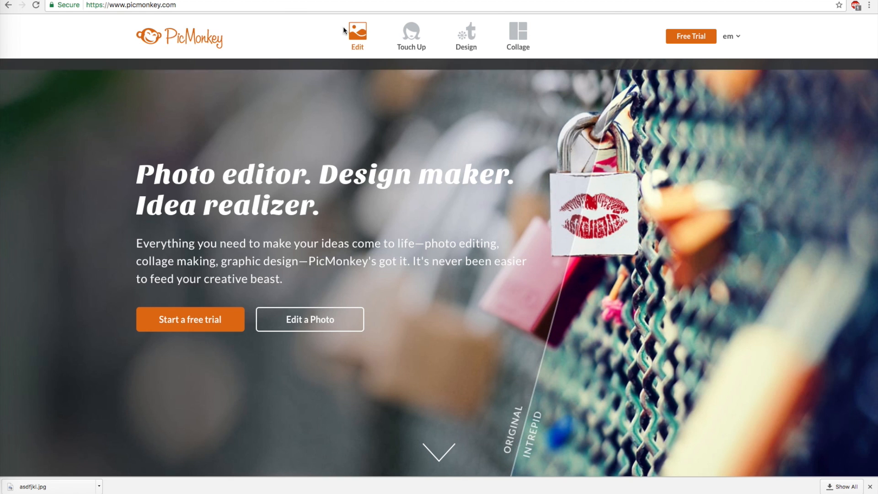
# In PicMonkey, open the Channel Art Template (Fireworks) PNG from the computer for photo editing.
pyautogui.moveTo(482, 26)
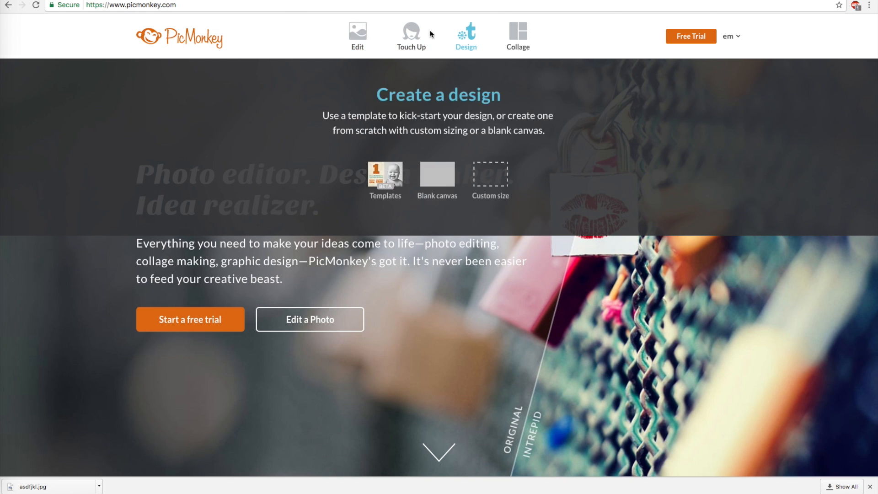
pyautogui.click(356, 37)
pyautogui.click(291, 62)
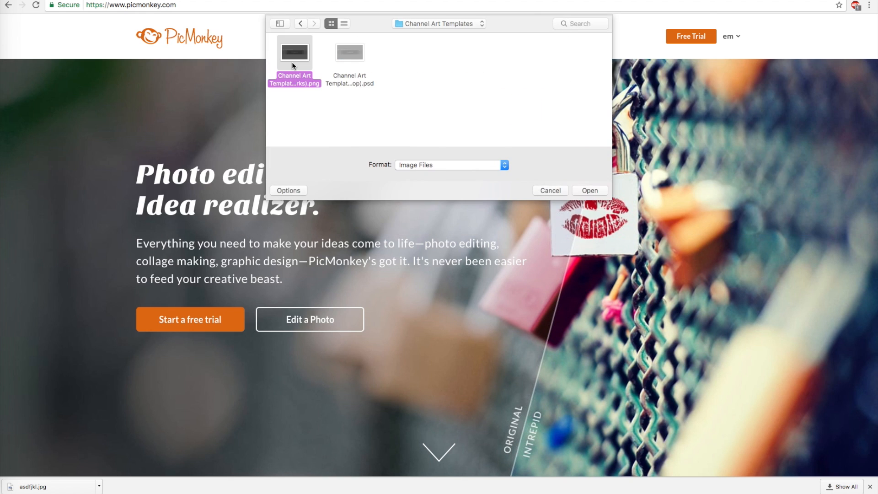
pyautogui.doubleClick(291, 62)
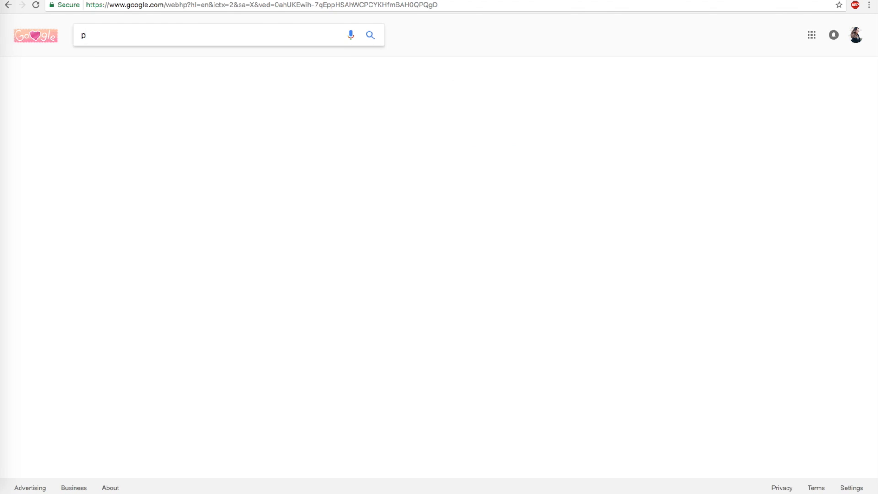
# Search Google Images for "pinterest desktop wallpaper" and browse the results for background ideas.
pyautogui.write('nterest desktop')
pyautogui.press('Down')
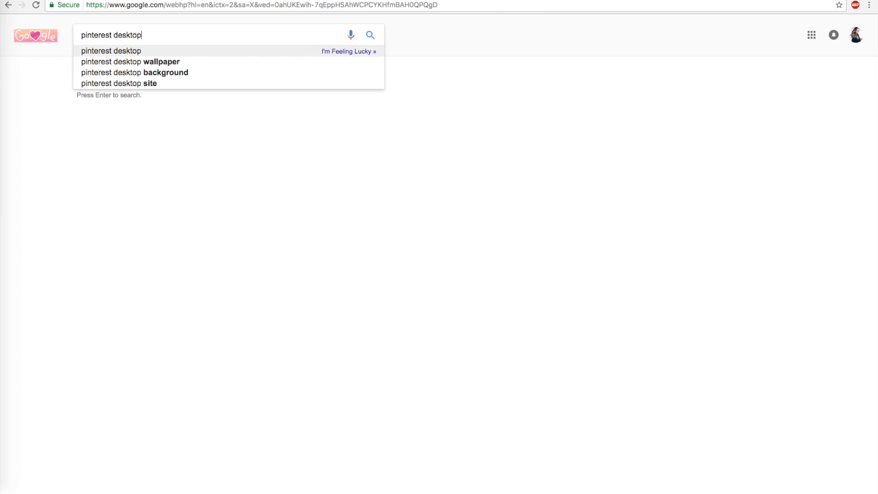
pyautogui.press('Down')
pyautogui.press('Return')
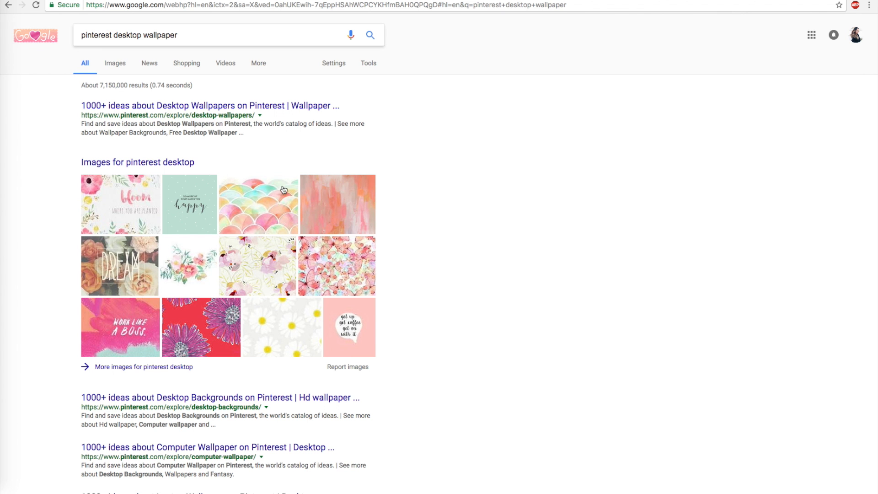
pyautogui.click(114, 64)
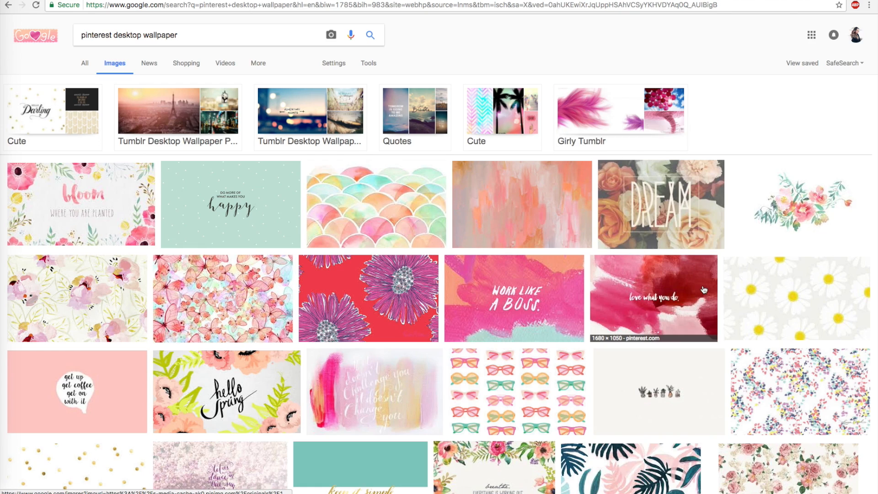
pyautogui.scroll(-3, 704, 290)
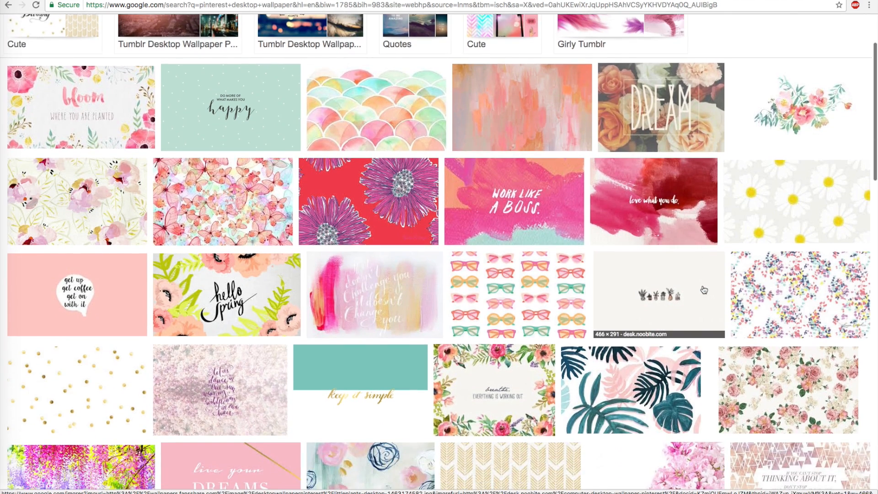
pyautogui.scroll(-6, 703, 290)
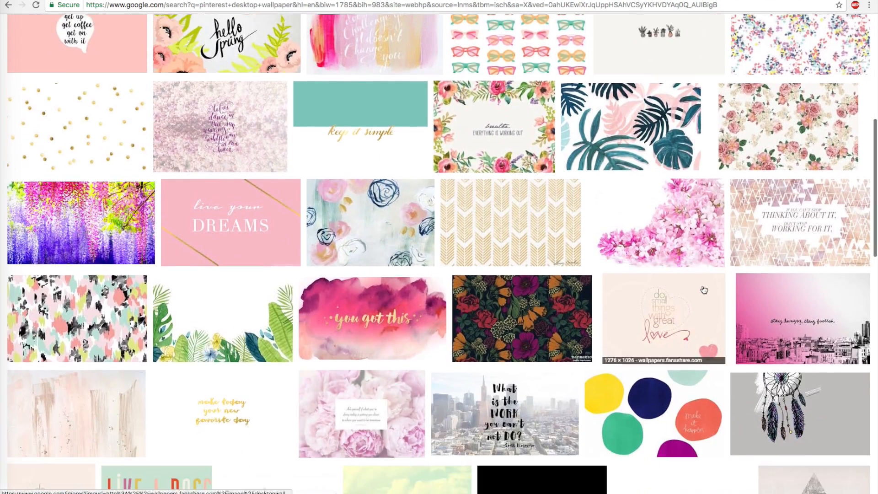
pyautogui.scroll(-5, 735, 339)
pyautogui.scroll(-2, 748, 350)
pyautogui.scroll(-8, 748, 351)
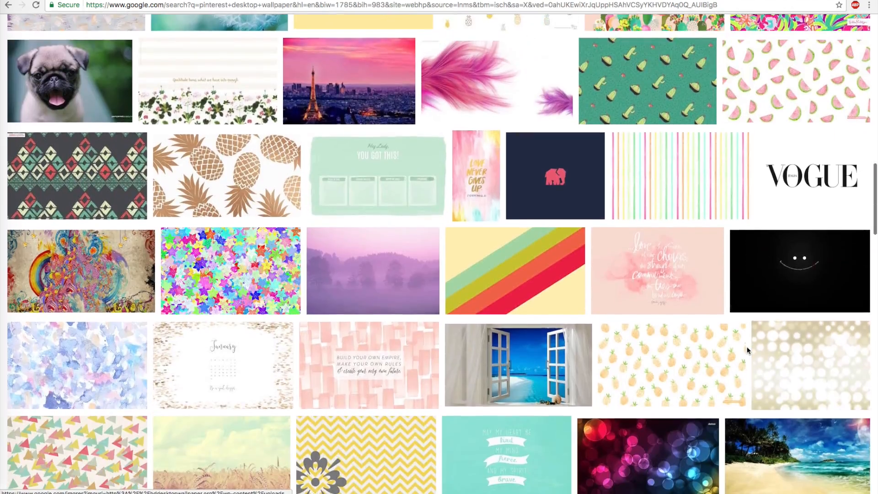
pyautogui.scroll(-1, 748, 350)
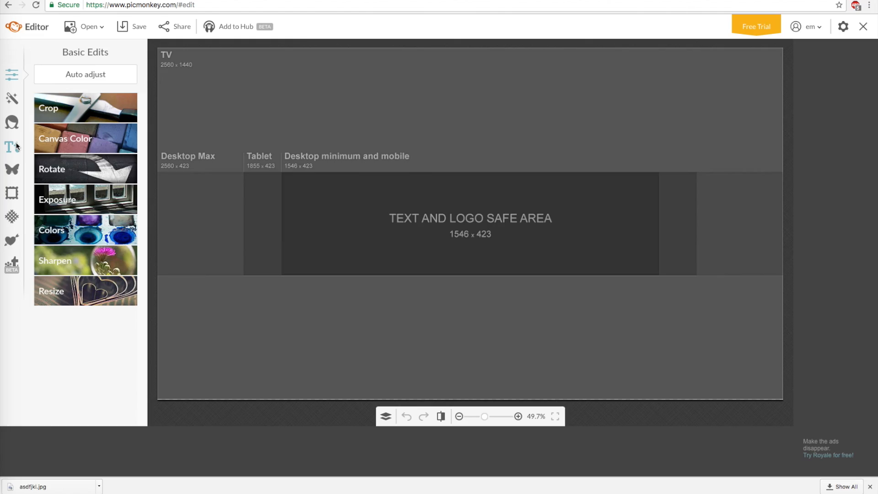
# In PicMonkey's text tool, browse the built-in fonts and the fonts installed on the computer.
pyautogui.click(16, 146)
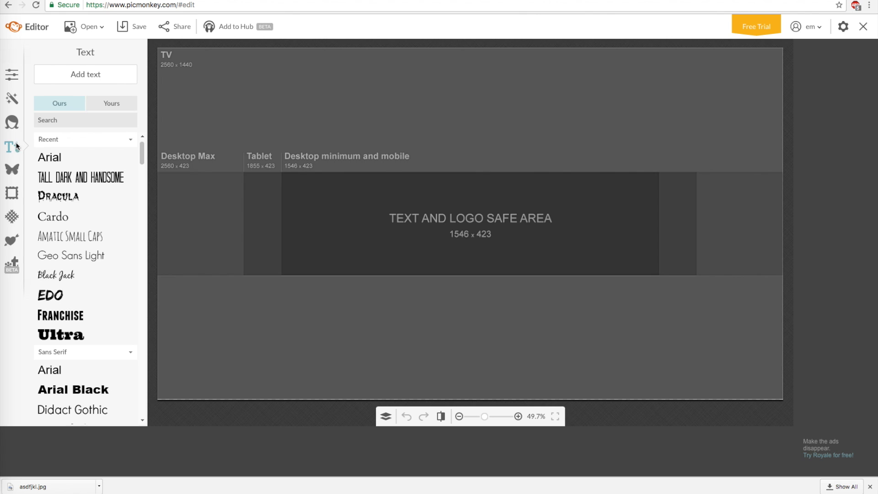
pyautogui.scroll(-1, 94, 257)
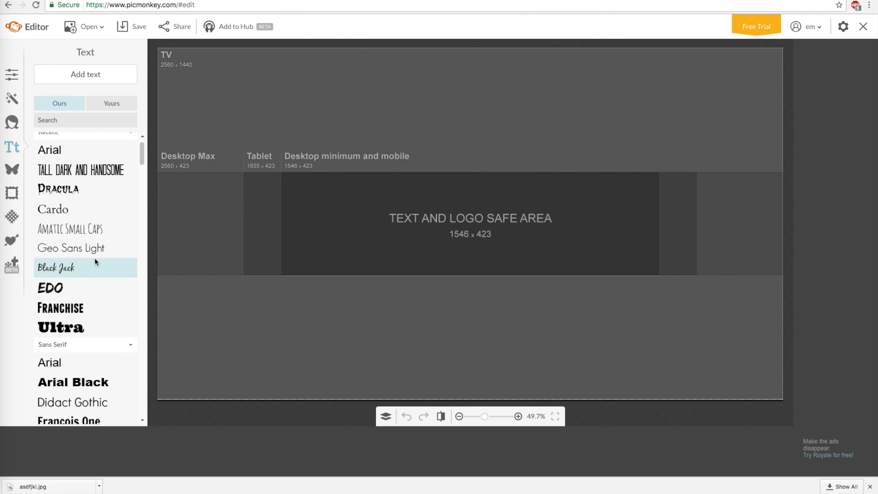
pyautogui.scroll(-4, 94, 258)
pyautogui.scroll(-4, 96, 261)
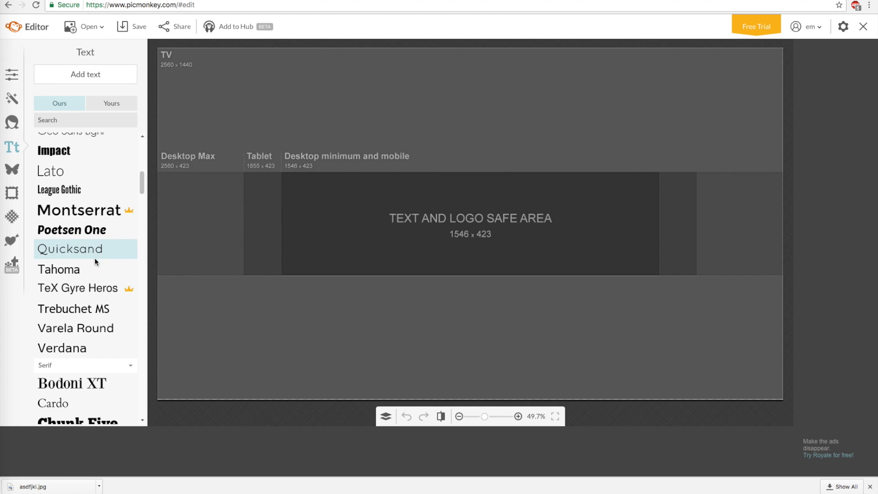
pyautogui.moveTo(141, 183); pyautogui.dragTo(138, 147)
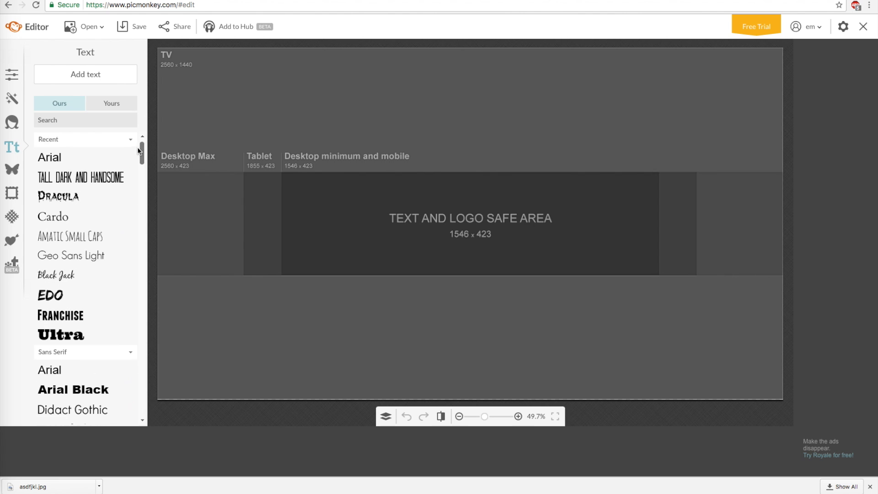
pyautogui.click(109, 103)
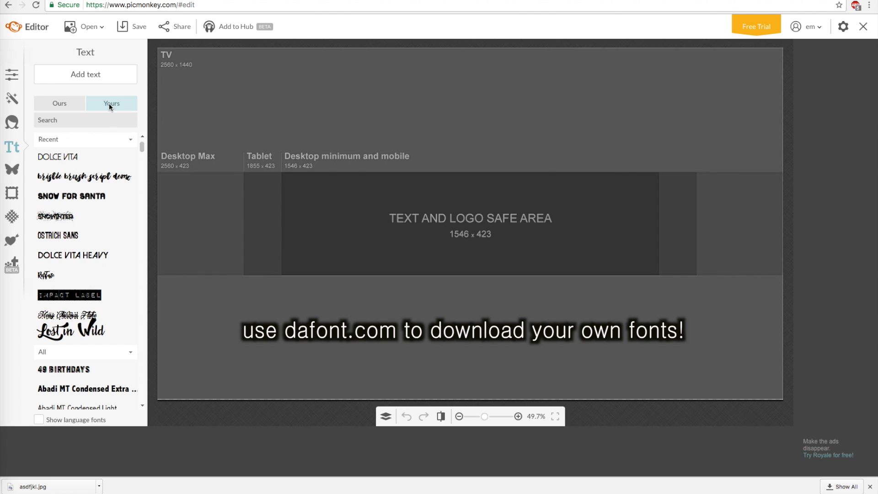
pyautogui.moveTo(141, 146); pyautogui.dragTo(143, 151)
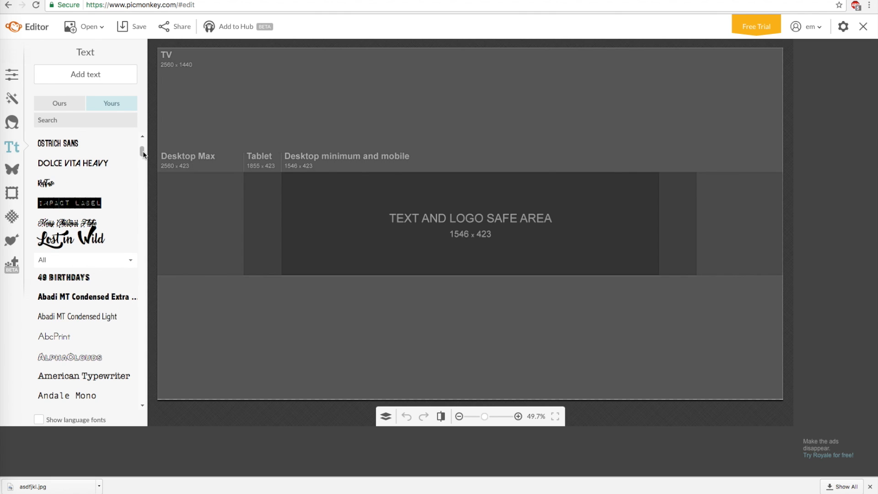
pyautogui.moveTo(143, 150)
pyautogui.mouseDown()
pyautogui.moveTo(155, 215)
pyautogui.moveTo(143, 432)
pyautogui.mouseUp()
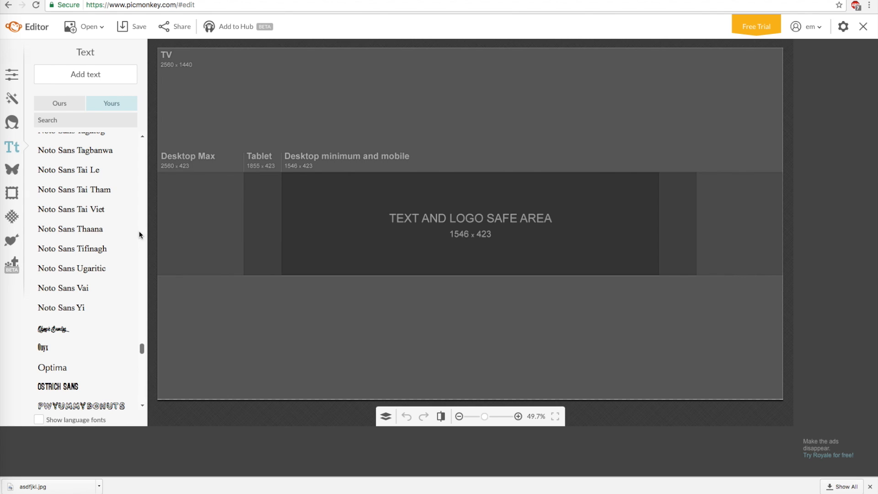
pyautogui.scroll(10, 136, 343)
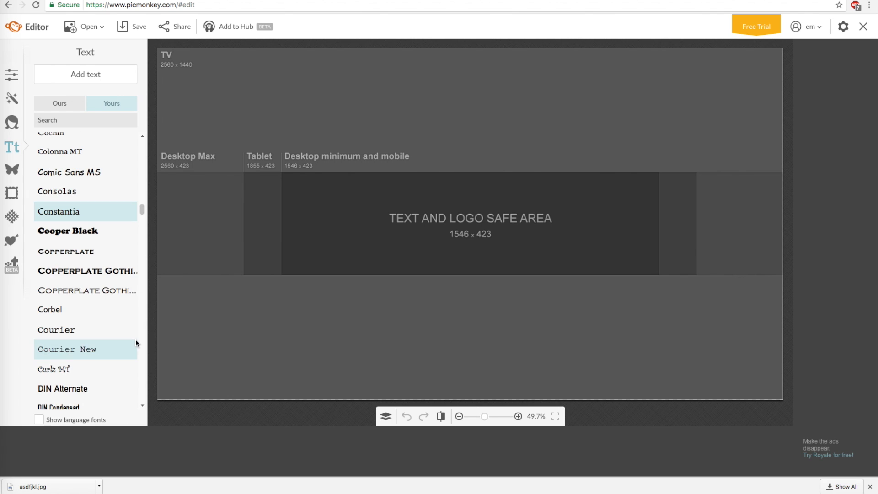
pyautogui.scroll(15, 139, 215)
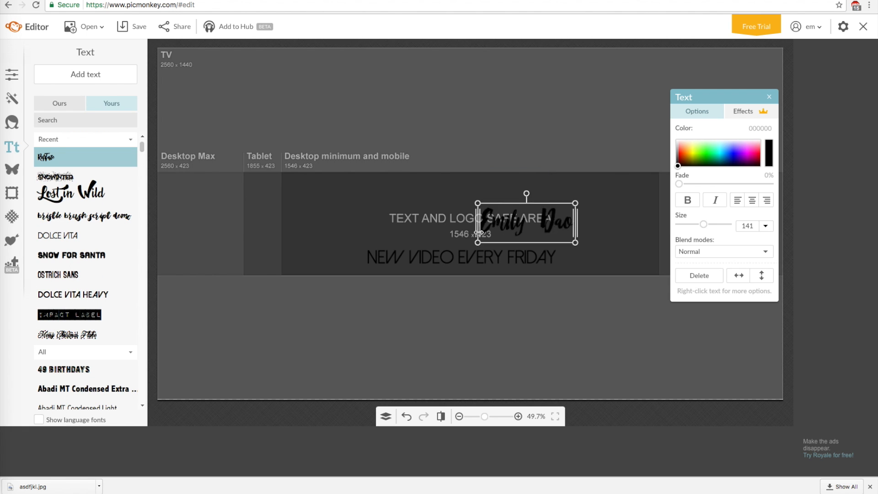
# Enlarge the channel name text to size 275 and position it above the "NEW VIDEO EVERY FRIDAY" line in the safe area.
pyautogui.moveTo(478, 232); pyautogui.dragTo(448, 225)
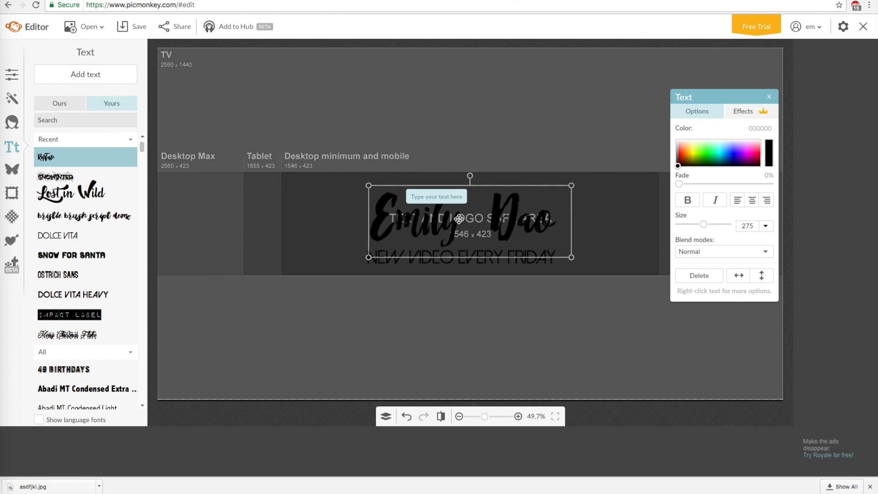
pyautogui.click(390, 318)
pyautogui.moveTo(466, 217); pyautogui.dragTo(471, 217)
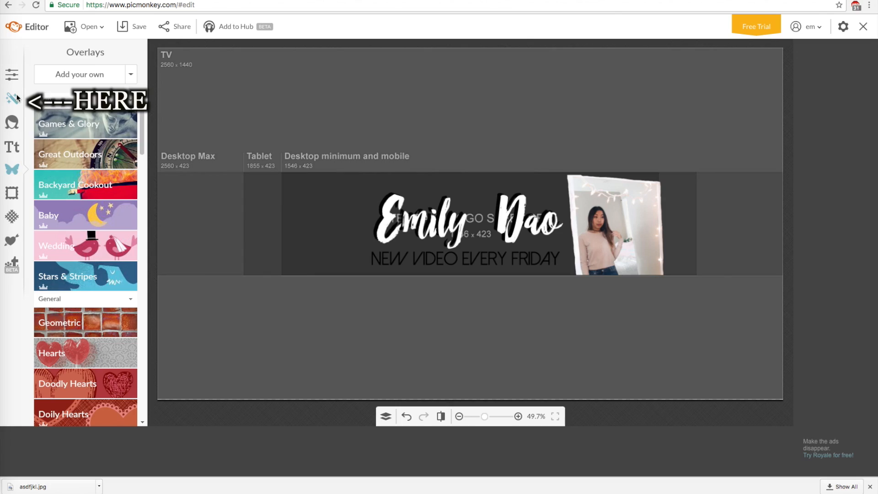
# Cover the whole template background with white (ffffff) using the Draw effect and an enlarged brush, and apply it.
pyautogui.click(13, 100)
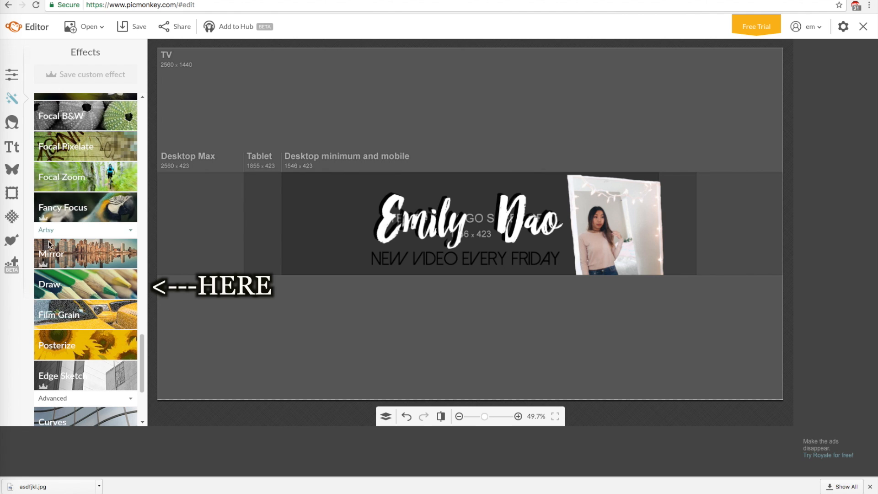
pyautogui.click(62, 284)
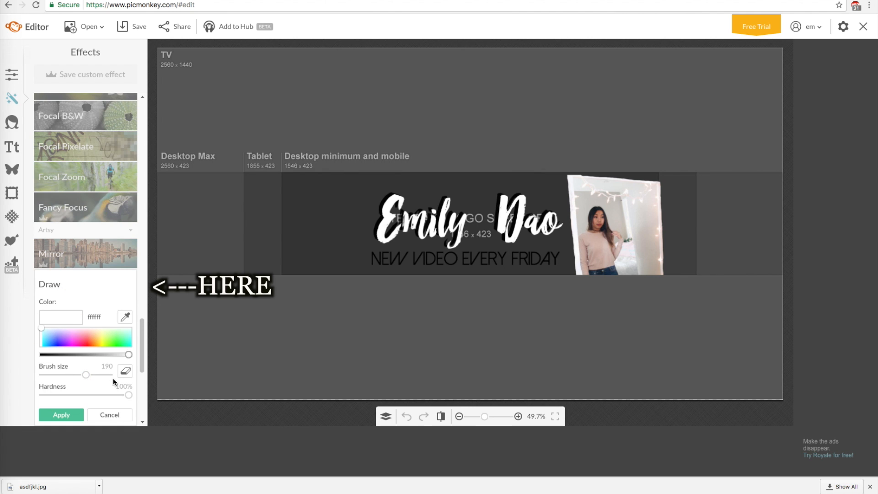
pyautogui.moveTo(86, 375); pyautogui.dragTo(137, 371)
pyautogui.moveTo(280, 349)
pyautogui.mouseDown()
pyautogui.moveTo(196, 328)
pyautogui.moveTo(267, 353)
pyautogui.moveTo(305, 200)
pyautogui.moveTo(456, 300)
pyautogui.moveTo(499, 224)
pyautogui.moveTo(262, 305)
pyautogui.moveTo(436, 191)
pyautogui.moveTo(157, 168)
pyautogui.moveTo(161, 289)
pyautogui.moveTo(179, 31)
pyautogui.moveTo(749, 48)
pyautogui.moveTo(758, 53)
pyautogui.moveTo(744, 79)
pyautogui.moveTo(743, 125)
pyautogui.moveTo(765, 400)
pyautogui.moveTo(755, 392)
pyautogui.moveTo(480, 392)
pyautogui.moveTo(458, 384)
pyautogui.moveTo(682, 229)
pyautogui.moveTo(667, 170)
pyautogui.moveTo(555, 229)
pyautogui.moveTo(435, 177)
pyautogui.mouseUp()
pyautogui.click(65, 415)
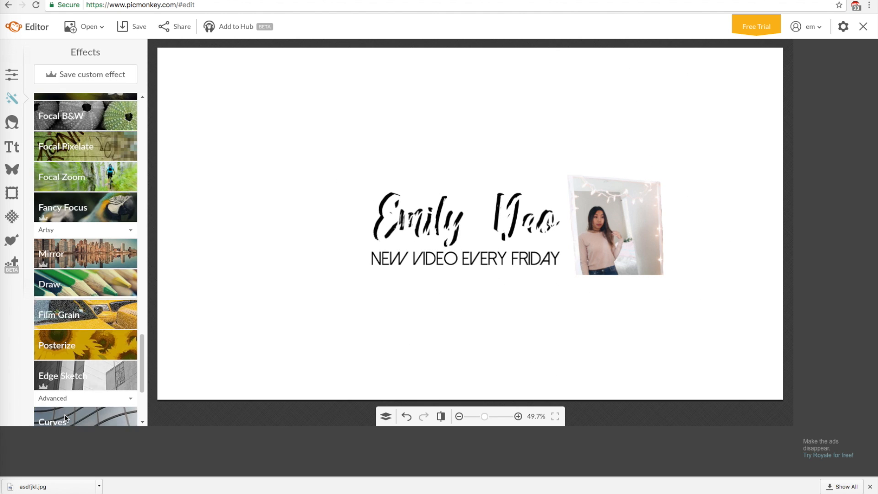
# Load asdfjkl.jpg from the Desktop as a custom texture over the banner canvas.
pyautogui.click(11, 218)
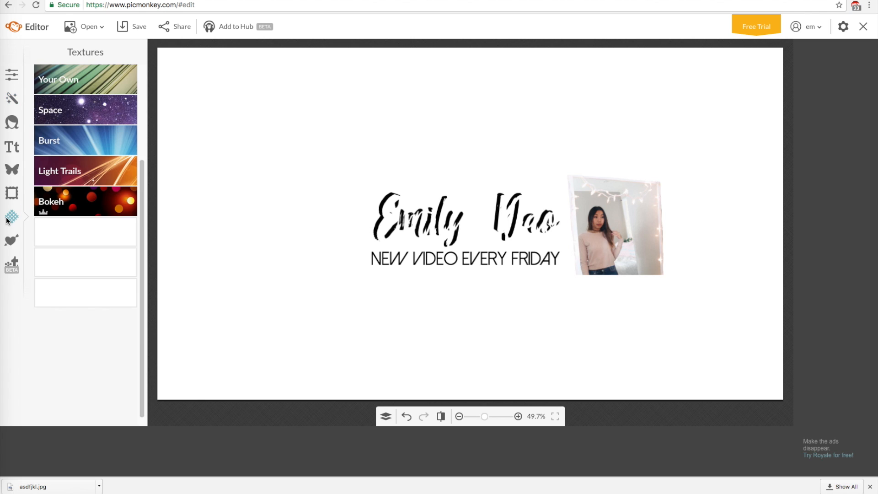
pyautogui.click(76, 86)
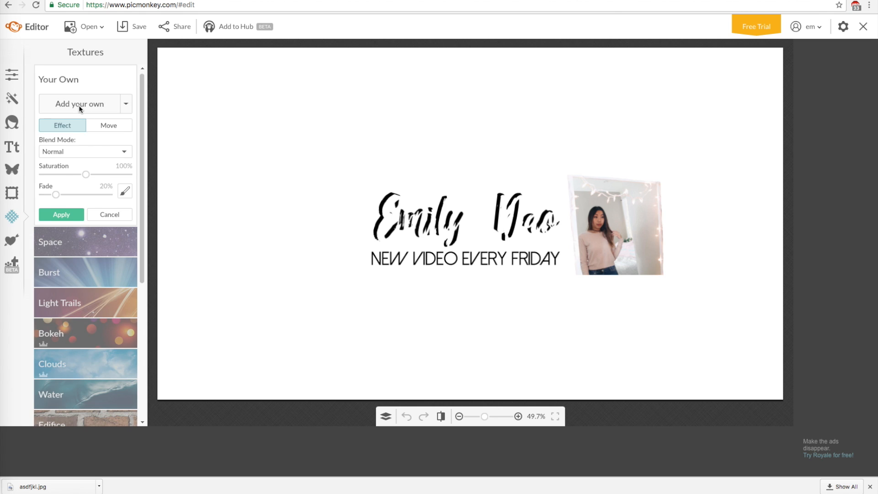
pyautogui.click(79, 105)
pyautogui.click(424, 56)
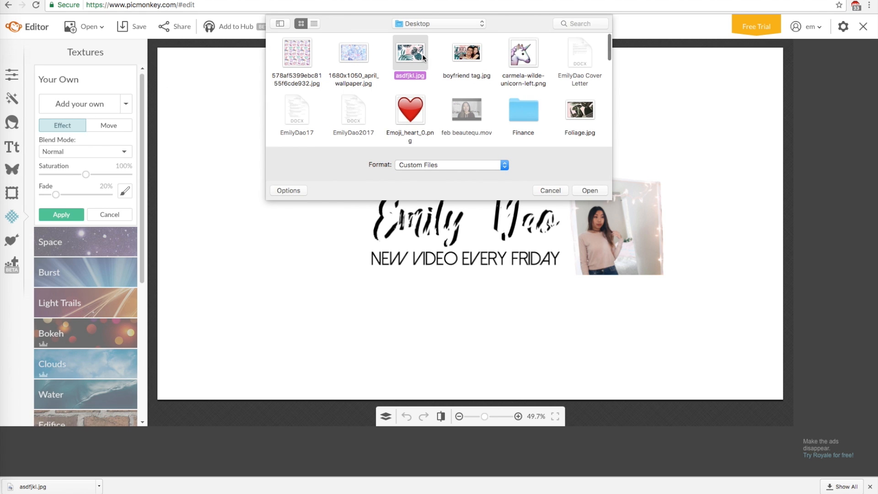
pyautogui.doubleClick(423, 56)
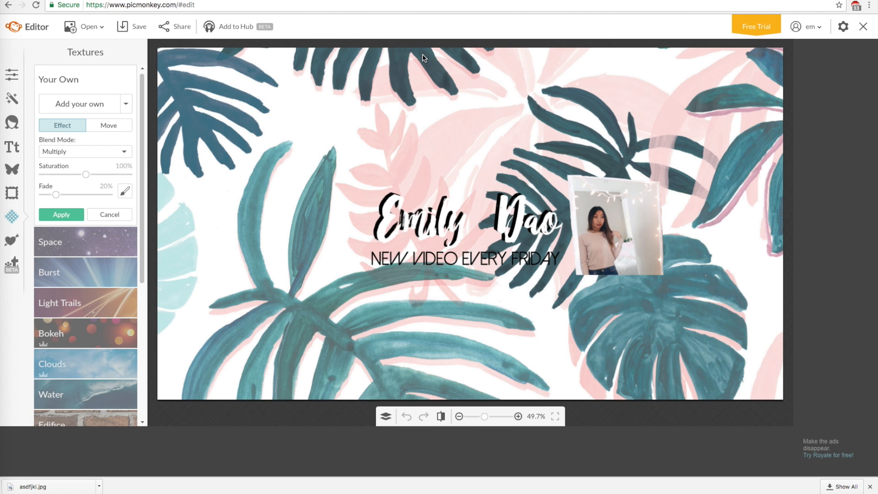
# Change the leaf texture's blend mode to Normal and apply the texture to the banner.
pyautogui.click(87, 152)
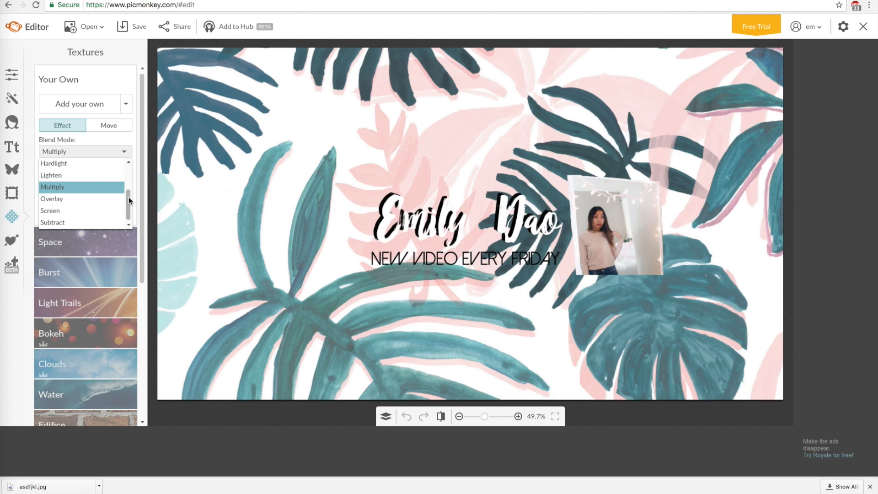
pyautogui.moveTo(129, 194); pyautogui.dragTo(129, 171)
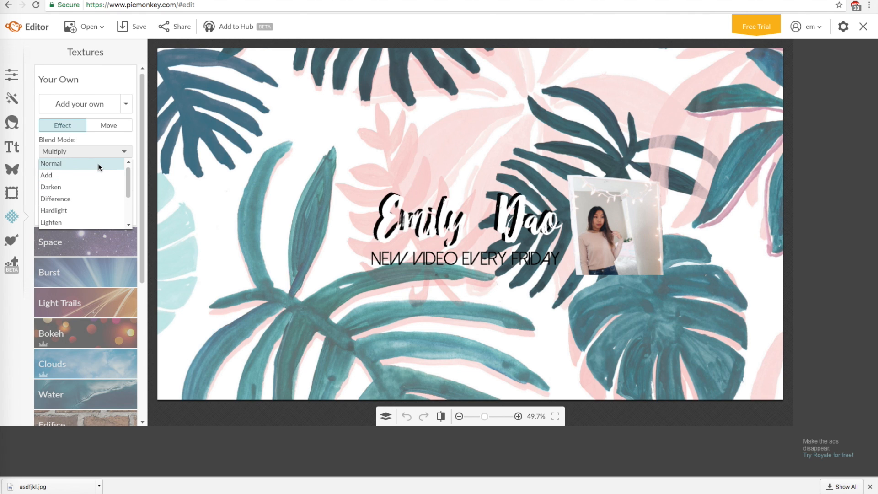
pyautogui.click(98, 164)
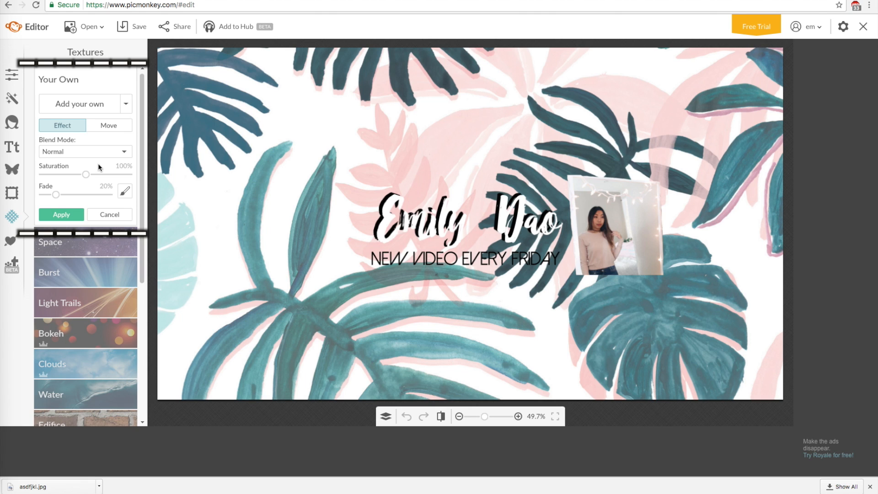
pyautogui.click(62, 215)
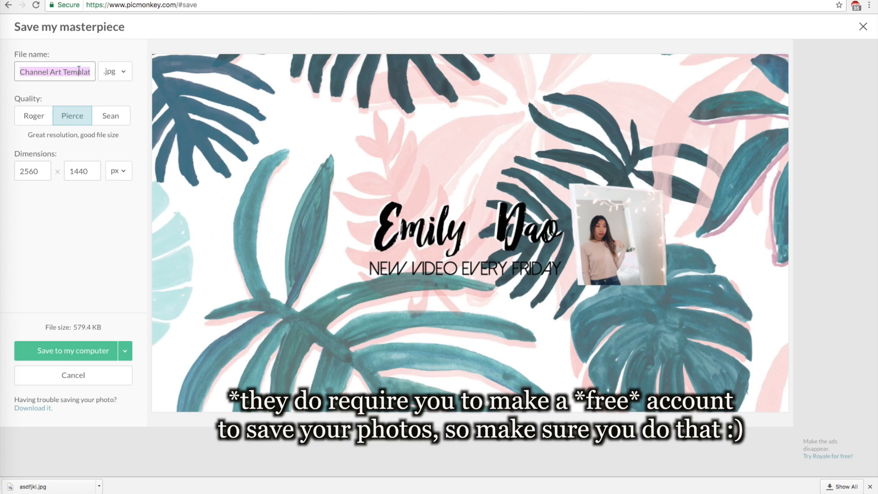
# Name the banner file yaaas and save it to the computer as a 2560 x 1440 px JPG in Pierce quality.
pyautogui.write('yaaas')
pyautogui.click(58, 350)
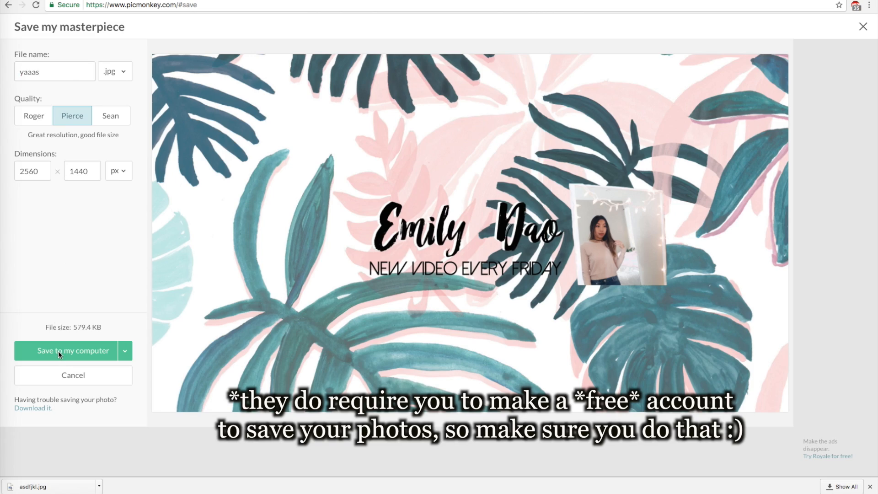
pyautogui.press('Return')
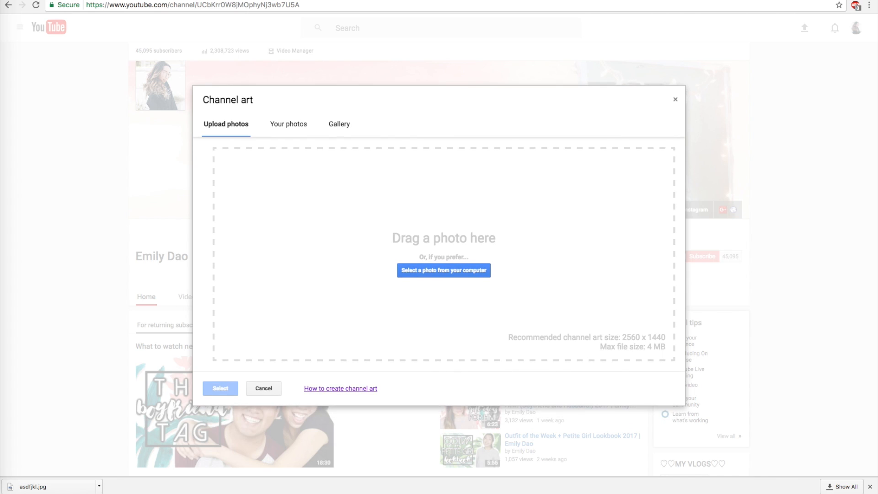
# On YouTube, upload yaaas.jpg from the Desktop as the channel art without Auto Enhance, and close the channel art dialog.
pyautogui.click(422, 270)
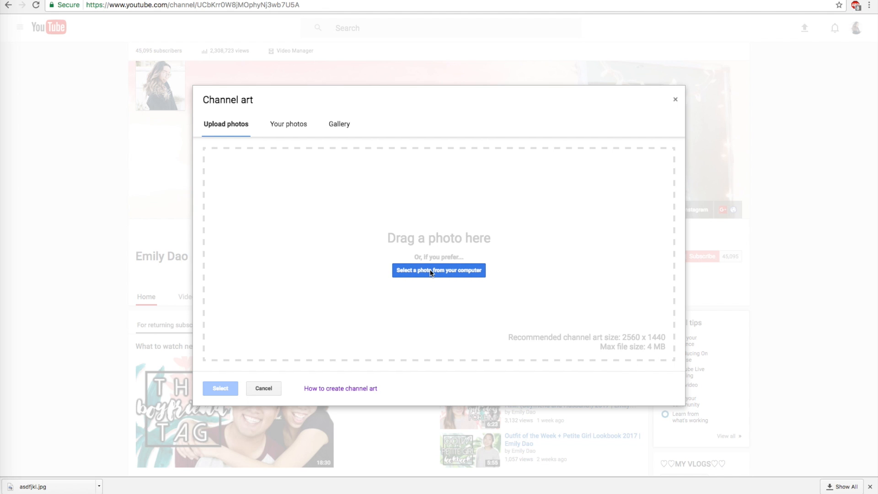
pyautogui.scroll(-5, 424, 86)
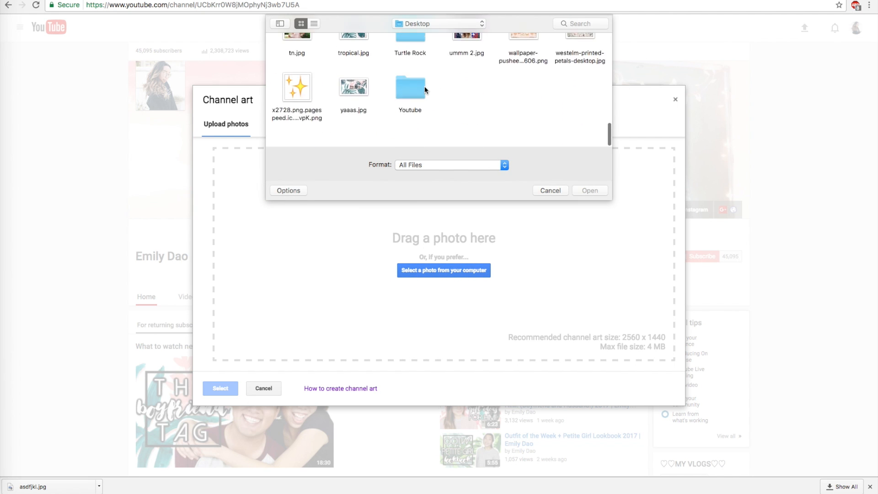
pyautogui.doubleClick(351, 115)
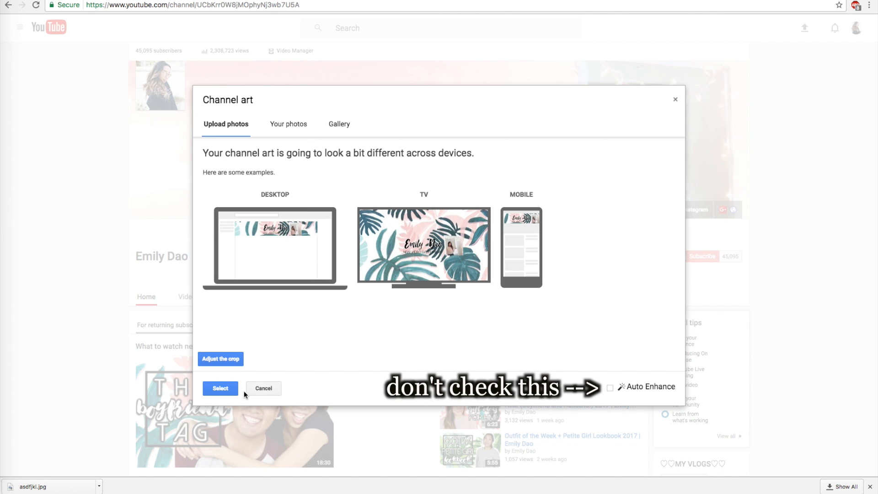
pyautogui.click(222, 388)
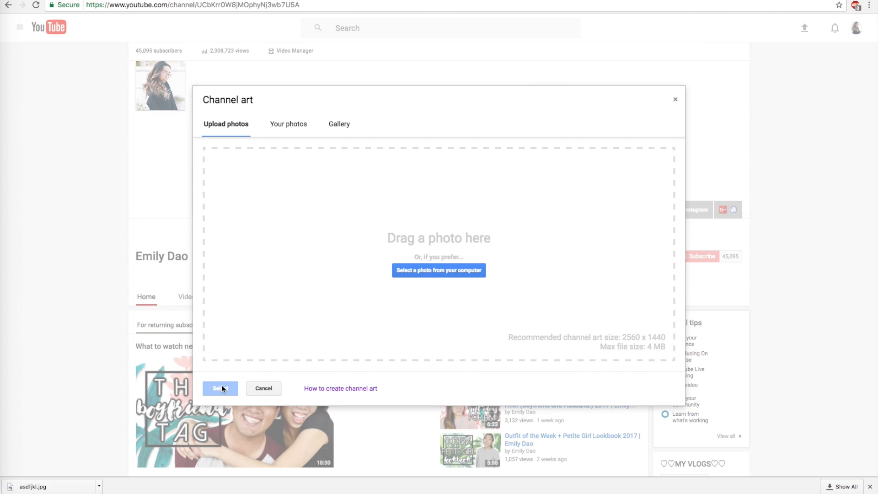
pyautogui.click(675, 99)
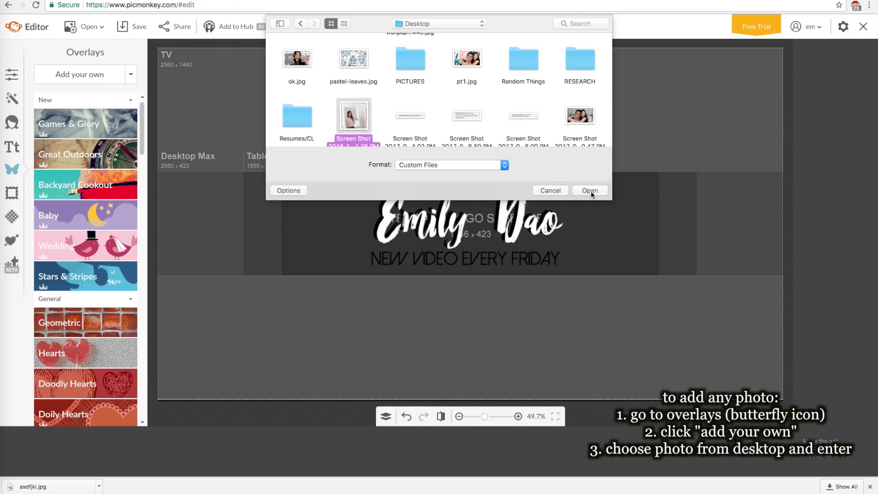
# In PicMonkey, add the mirror photo as an overlay and erase along its right edge with eraser size 46 and hardness 77.
pyautogui.click(591, 195)
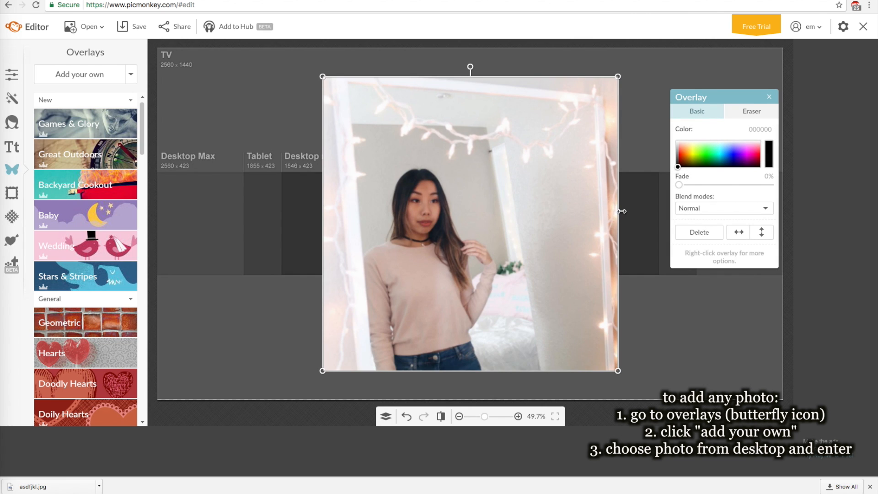
pyautogui.click(745, 112)
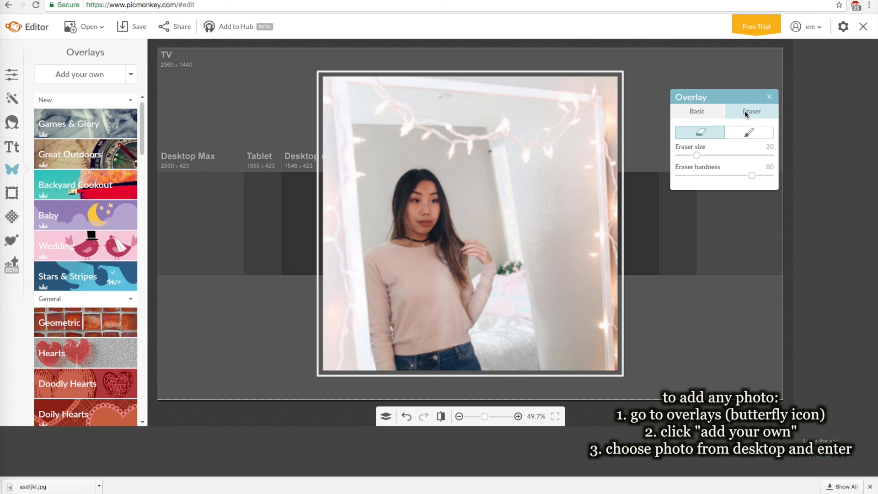
pyautogui.moveTo(752, 177); pyautogui.dragTo(749, 176)
pyautogui.moveTo(695, 155); pyautogui.dragTo(720, 155)
pyautogui.moveTo(614, 80); pyautogui.dragTo(613, 133)
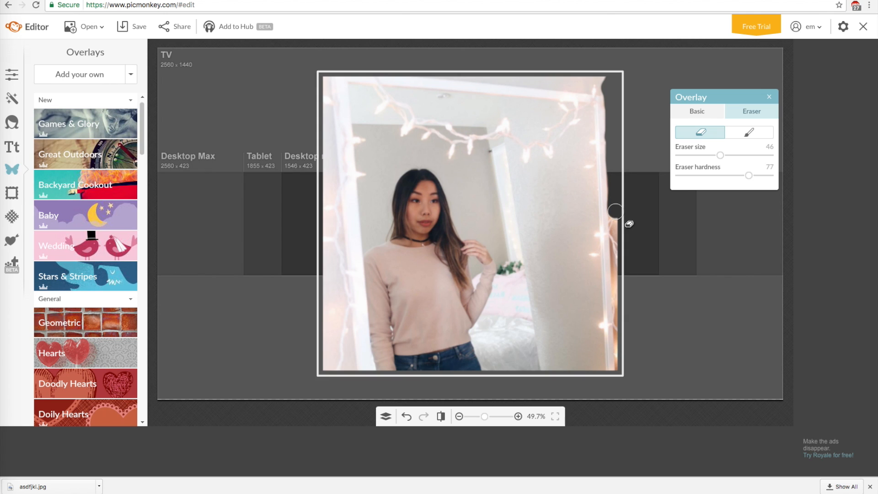
pyautogui.moveTo(629, 224)
pyautogui.mouseDown()
pyautogui.moveTo(631, 372)
pyautogui.moveTo(619, 361)
pyautogui.moveTo(619, 387)
pyautogui.mouseUp()
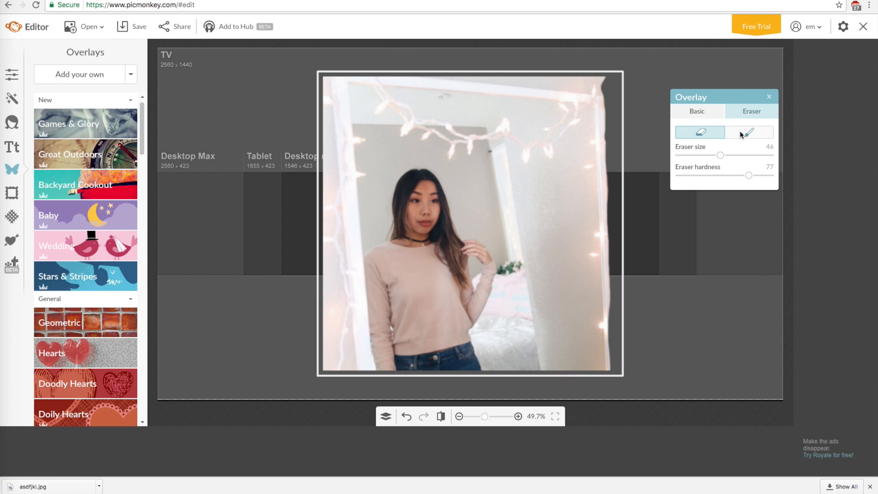
# Paint back over-erased parts along the mirror photo's right edge with the restore brush at size 46 and hardness 77.
pyautogui.click(741, 134)
pyautogui.moveTo(602, 243); pyautogui.dragTo(601, 247)
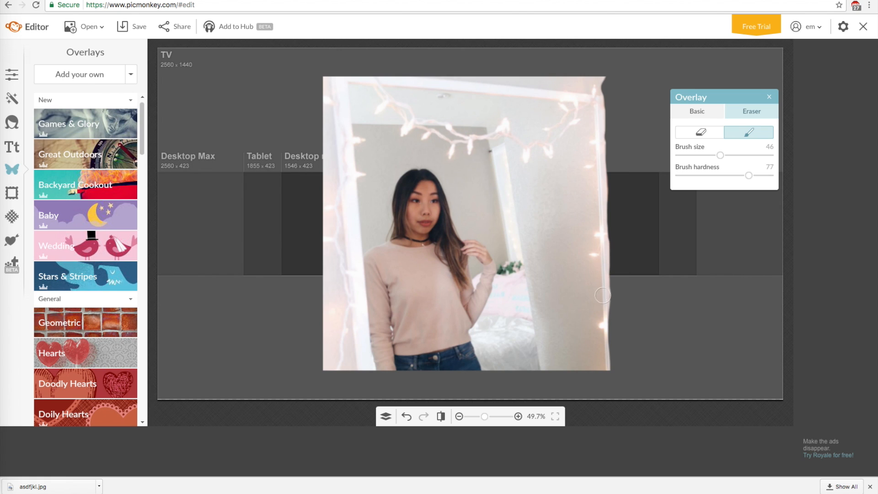
pyautogui.moveTo(603, 311); pyautogui.dragTo(604, 321)
pyautogui.moveTo(604, 373); pyautogui.dragTo(605, 374)
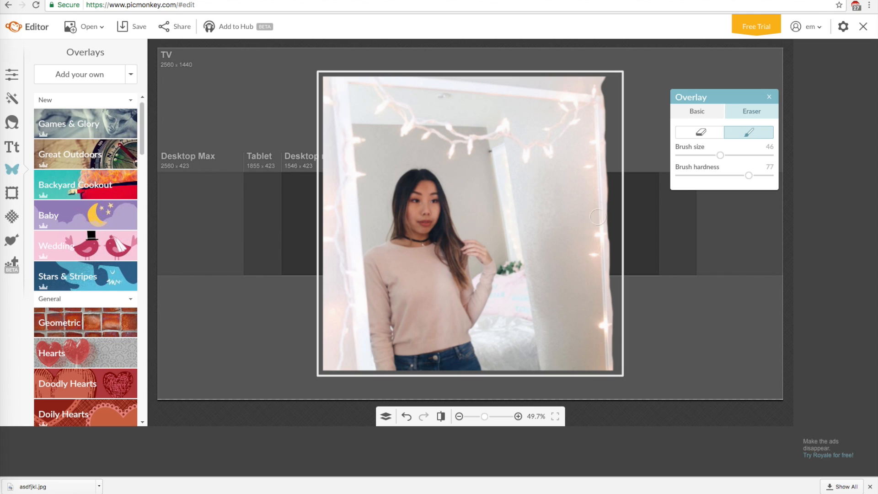
pyautogui.moveTo(600, 196); pyautogui.dragTo(601, 200)
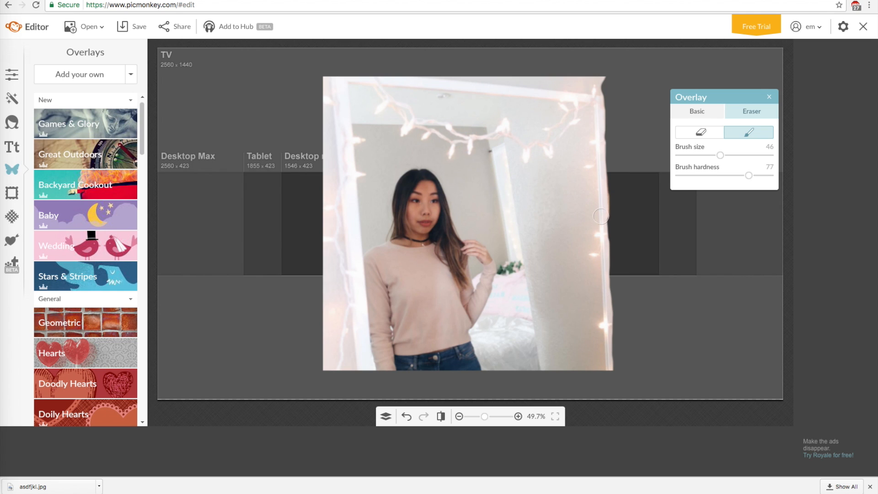